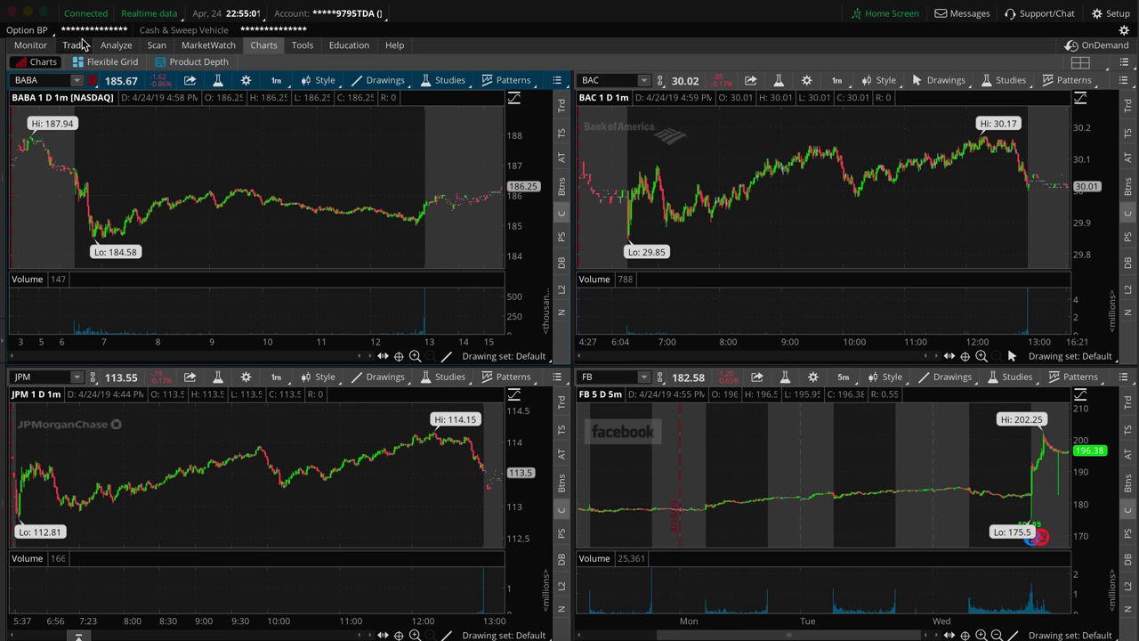
Step: Browse the BABA option chain with the positions list hidden and restored, then return to the four-chart grid
{"action": "left_click", "coordinate": [75, 45]}
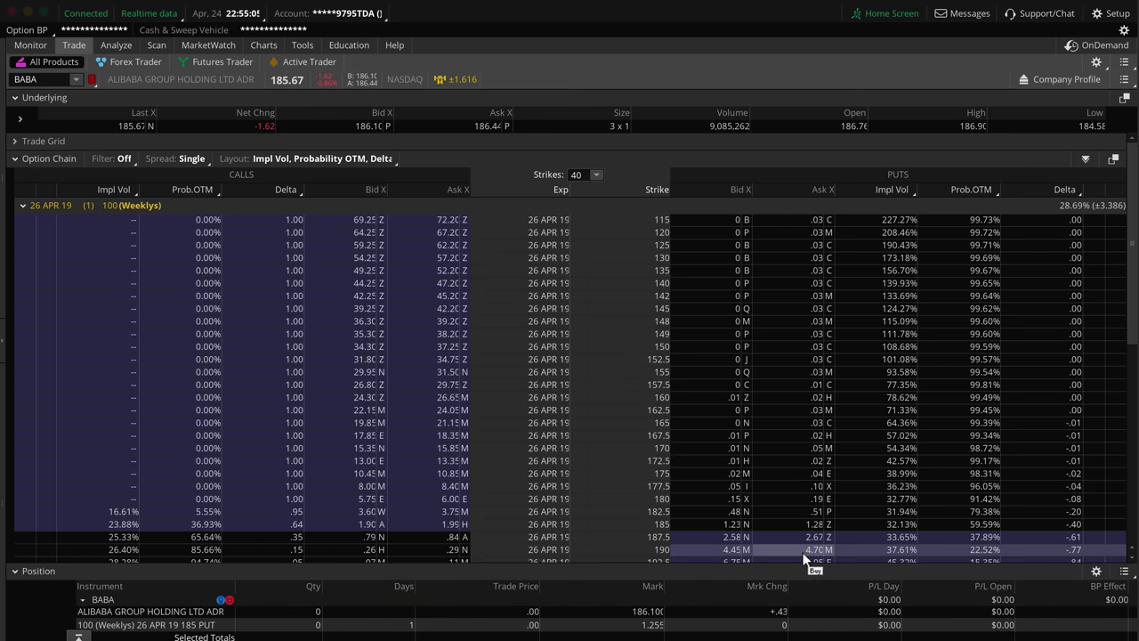
{"action": "left_click", "coordinate": [14, 570]}
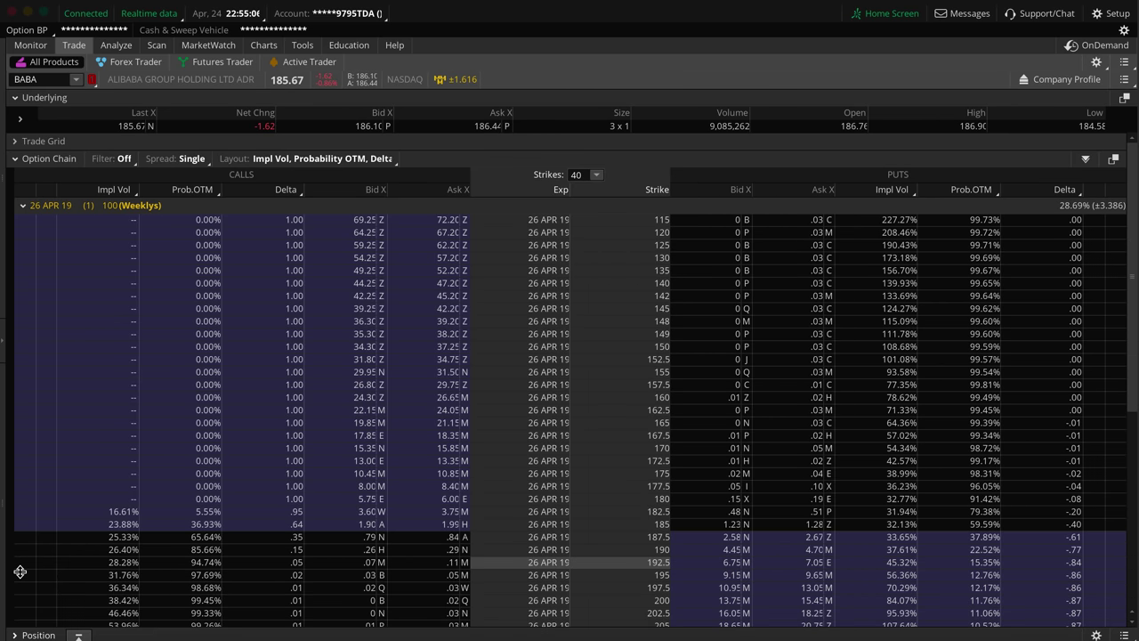
{"action": "left_click", "coordinate": [15, 628]}
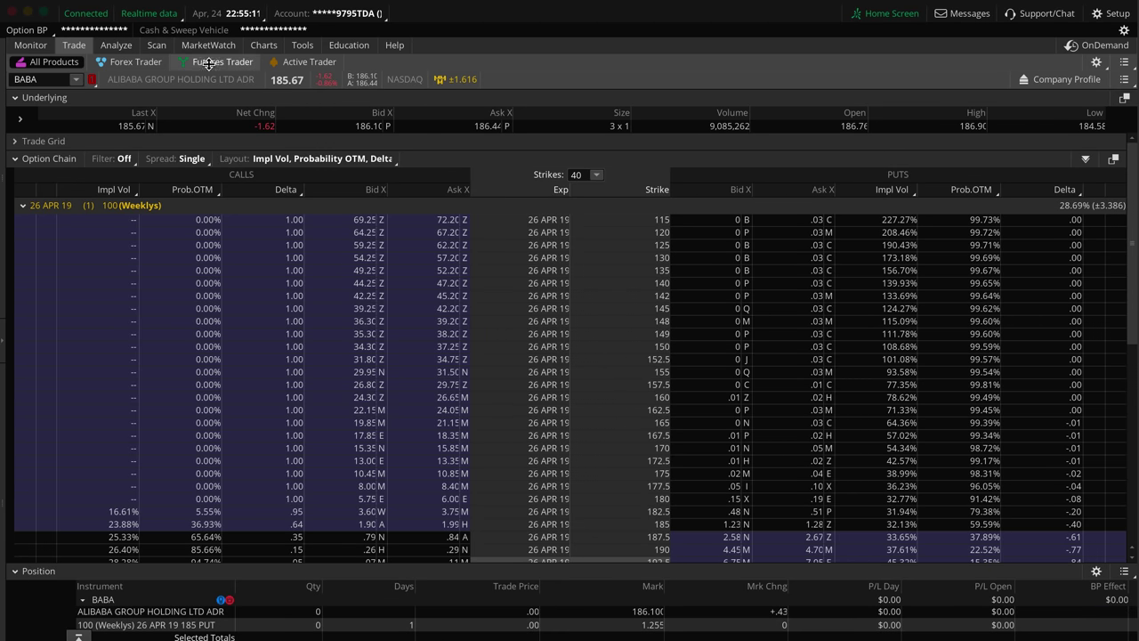
{"action": "left_click", "coordinate": [263, 45]}
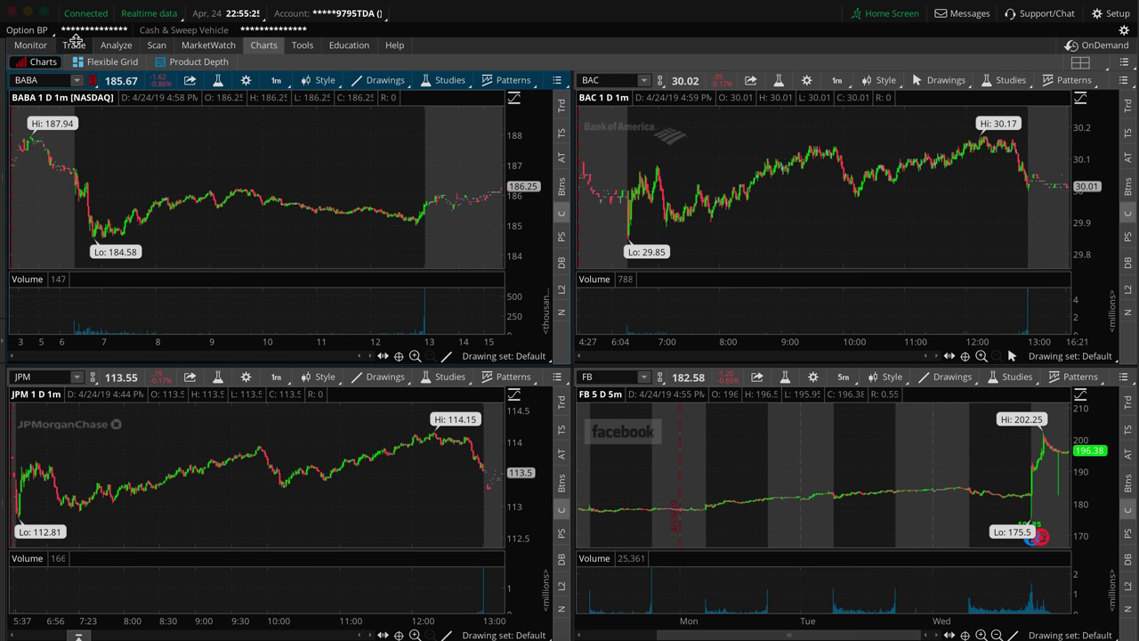
Step: Switch to a 1x1 layout showing only BABA on a 5 D : 5m timeframe
{"action": "left_click", "coordinate": [73, 44]}
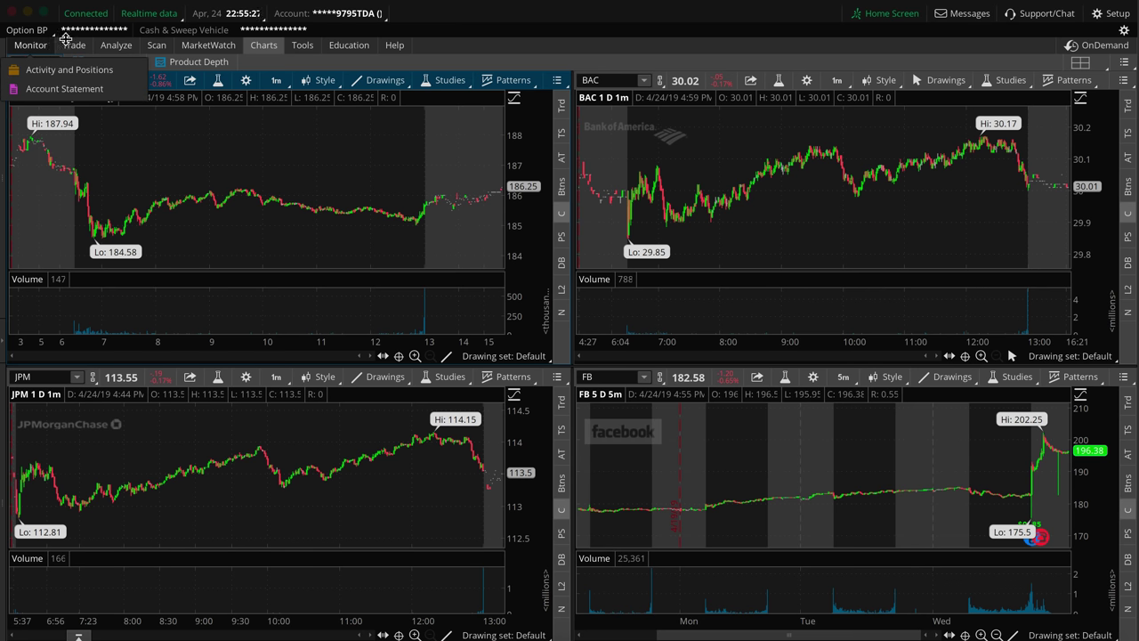
{"action": "left_click", "coordinate": [1079, 61]}
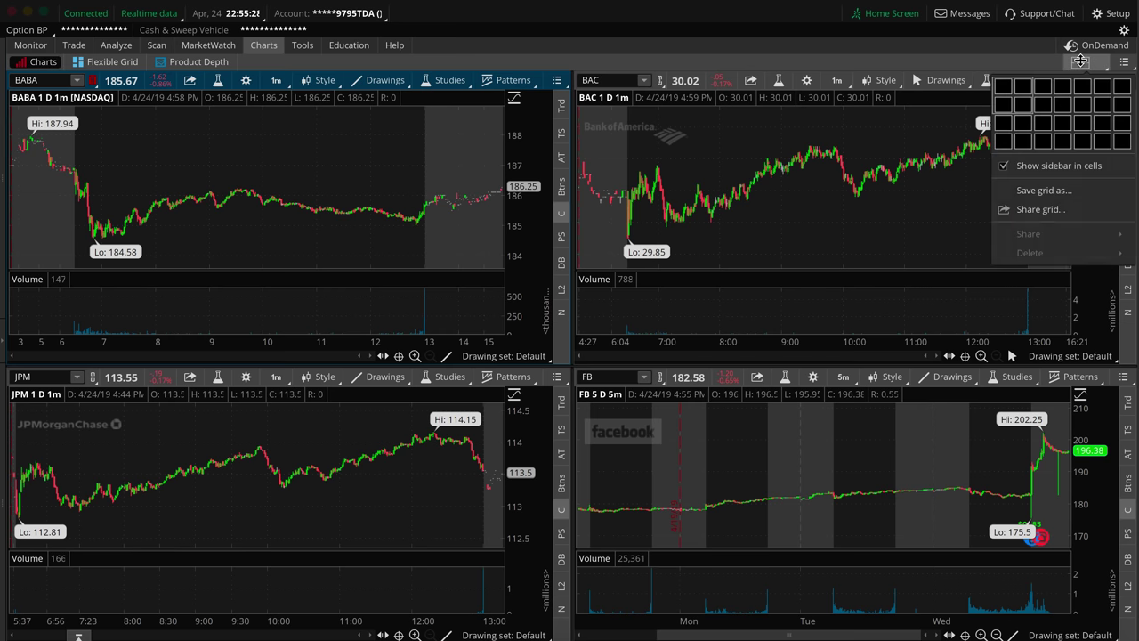
{"action": "left_click", "coordinate": [1009, 83]}
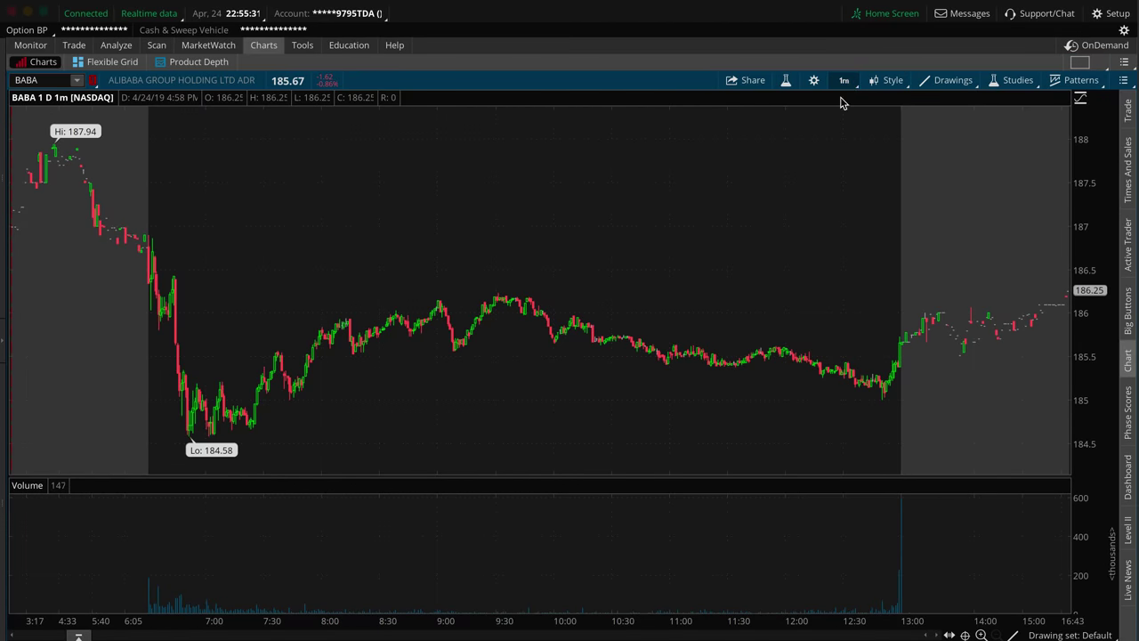
{"action": "left_click", "coordinate": [844, 80]}
{"action": "left_click", "coordinate": [812, 147]}
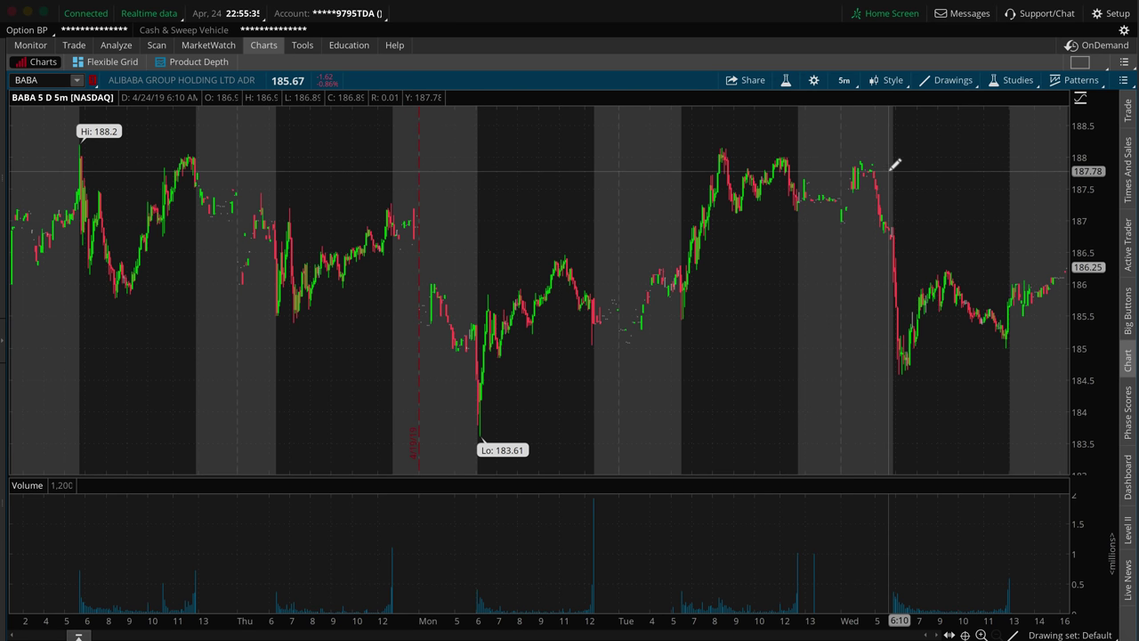
{"action": "mouse_move", "coordinate": [836, 142]}
{"action": "left_mouse_down"}
{"action": "mouse_move", "coordinate": [243, 162]}
{"action": "mouse_move", "coordinate": [3, 149]}
{"action": "left_mouse_up"}
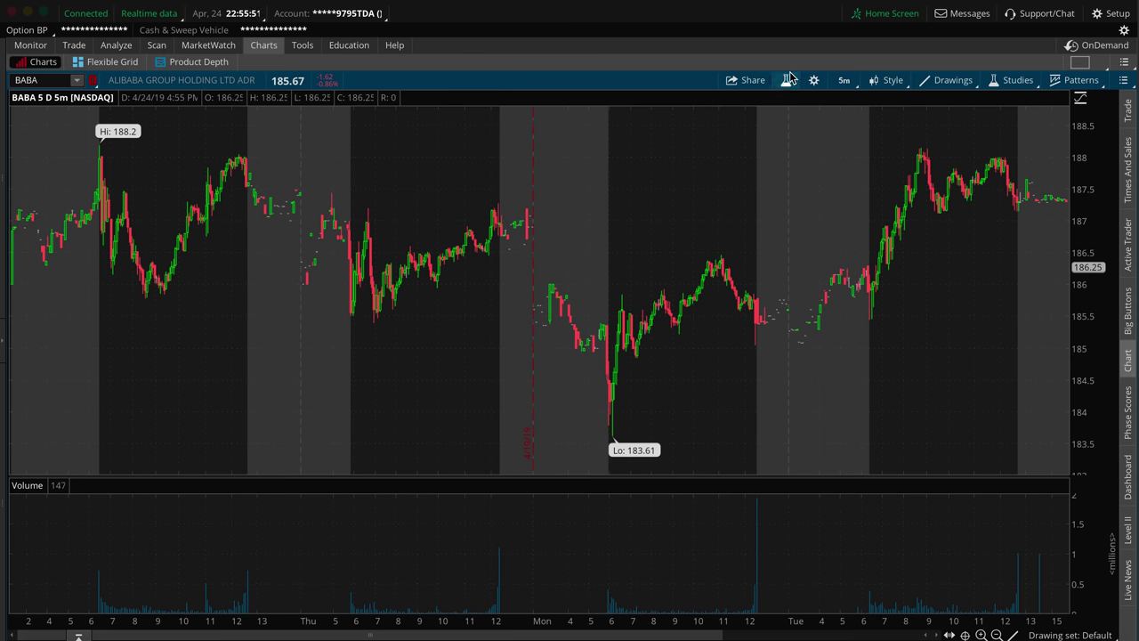
{"action": "left_click", "coordinate": [998, 632]}
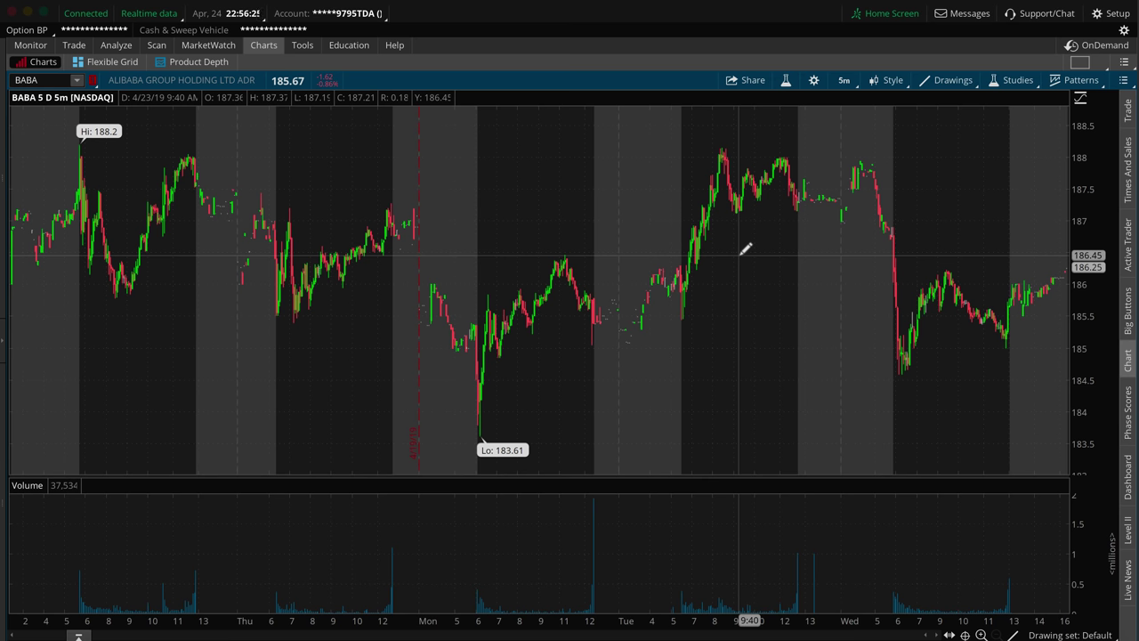
{"action": "left_click", "coordinate": [30, 45]}
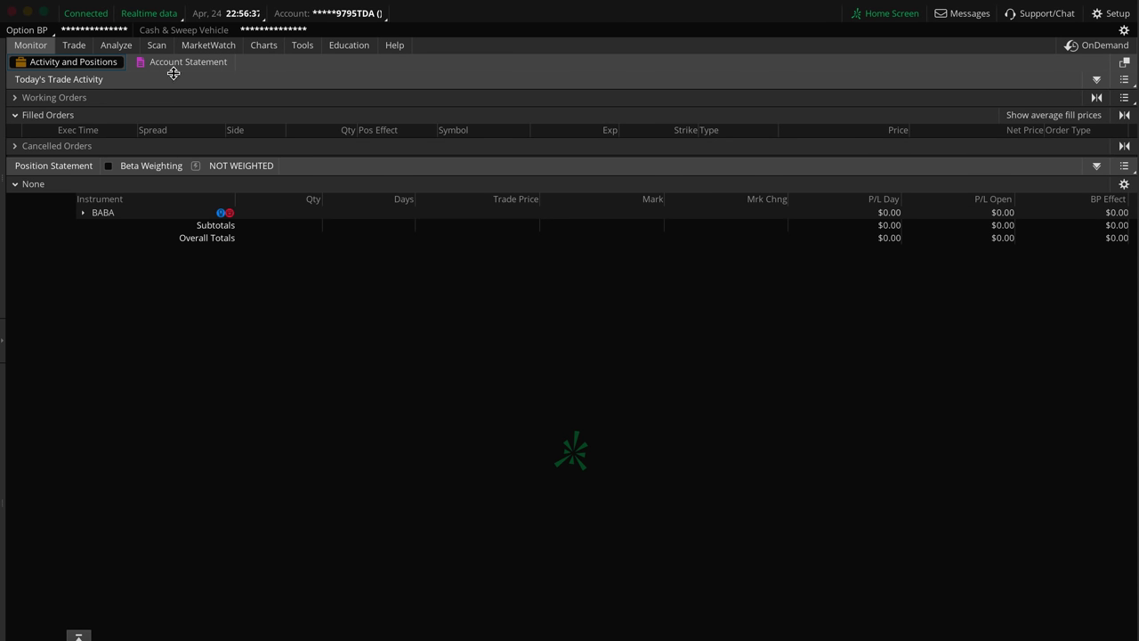
{"action": "left_click", "coordinate": [166, 66]}
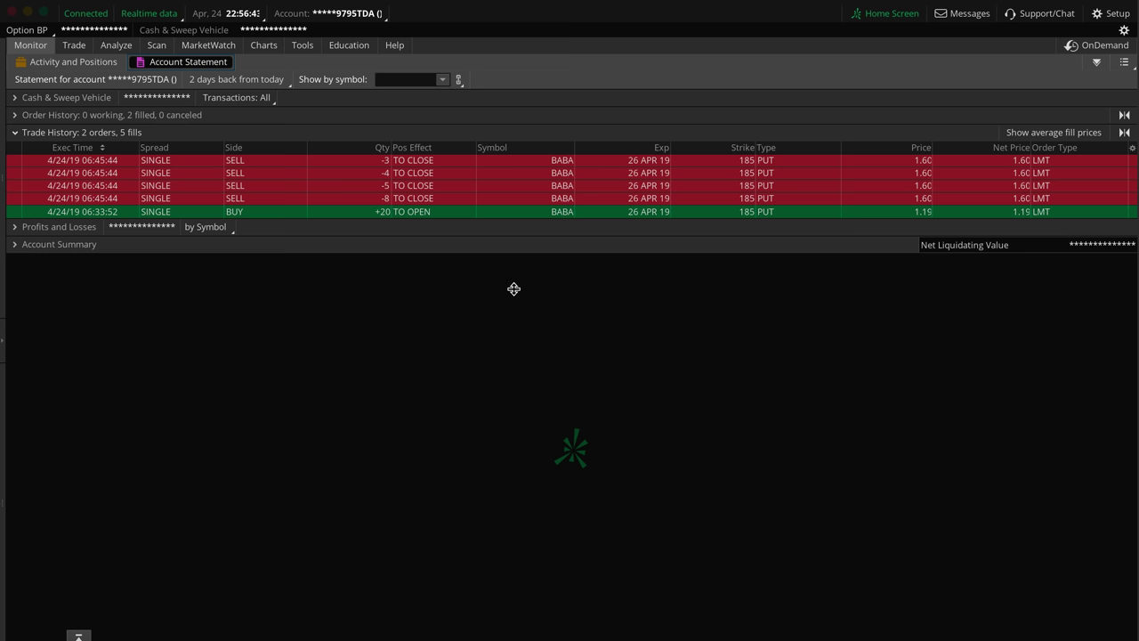
{"action": "left_click", "coordinate": [246, 46]}
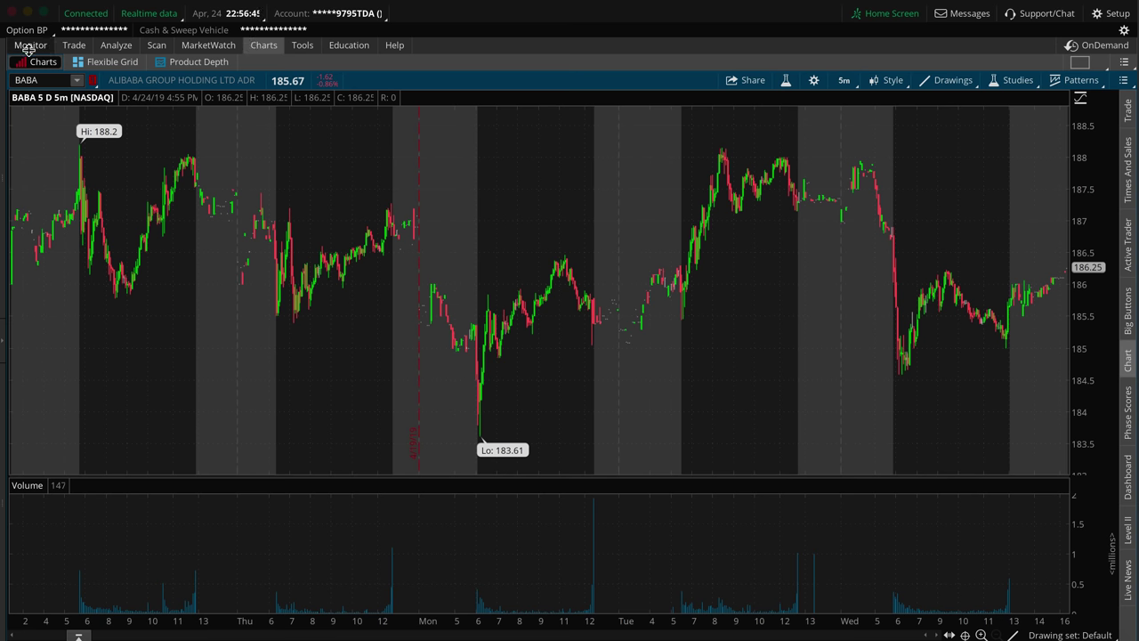
{"action": "left_click", "coordinate": [74, 45]}
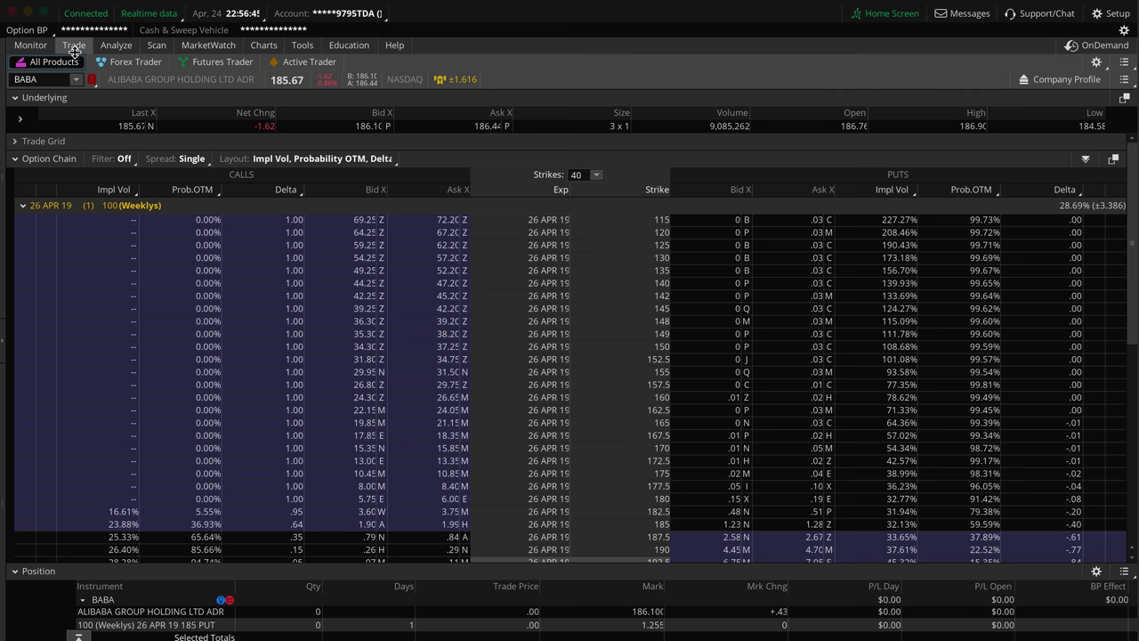
{"action": "left_click", "coordinate": [30, 45]}
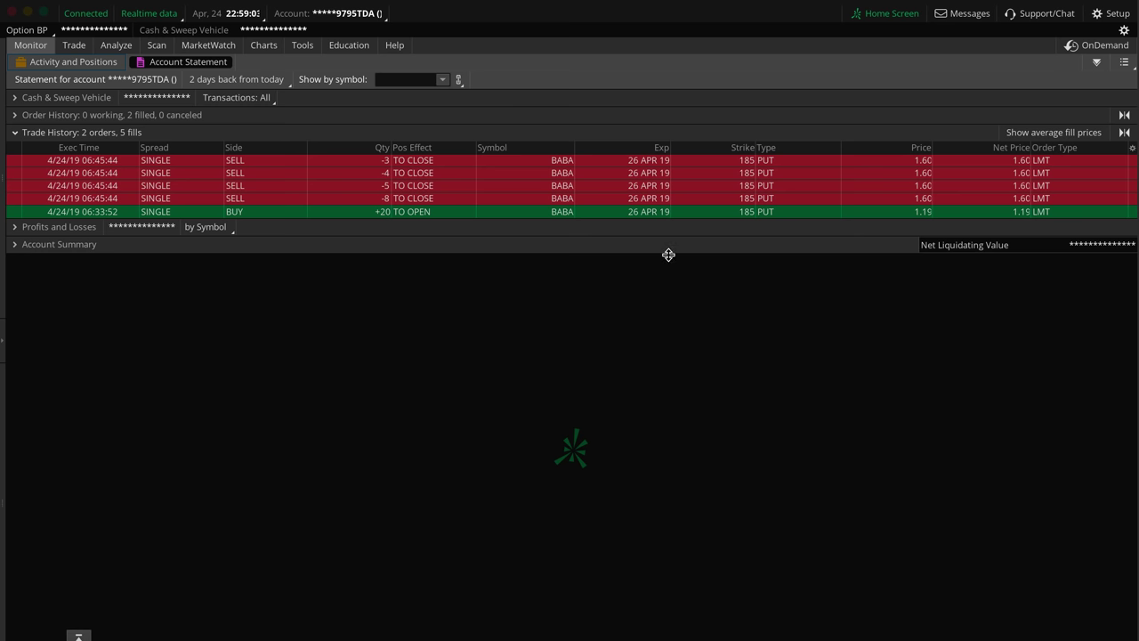
{"action": "mouse_move", "coordinate": [939, 198]}
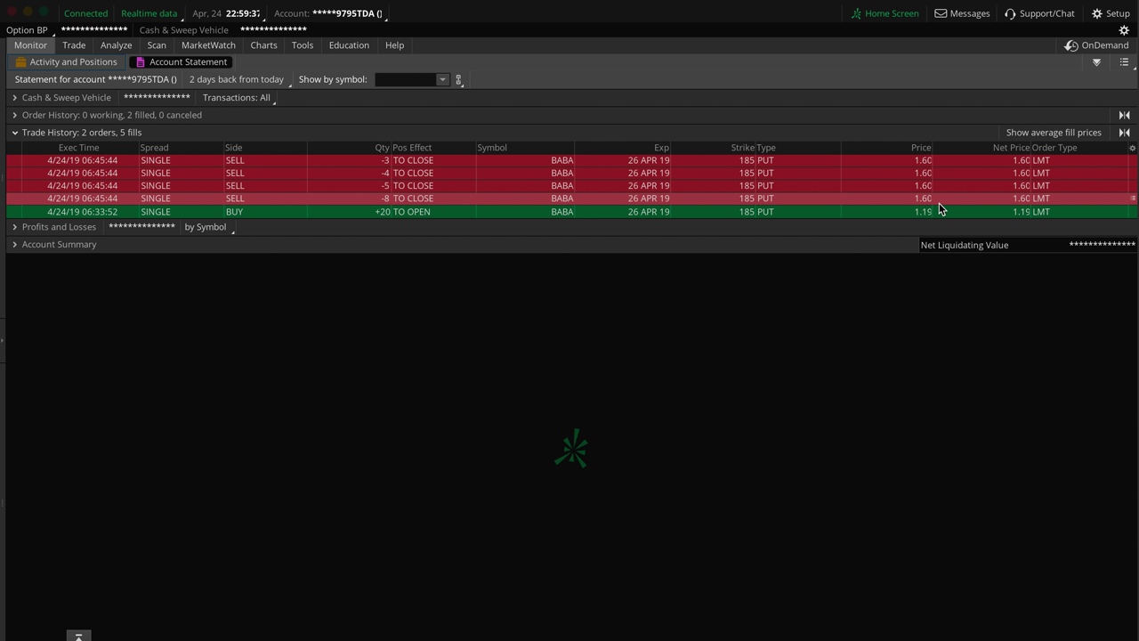
Step: Set the BABA chart timeframe to 1 D : 1m
{"action": "left_click", "coordinate": [262, 46]}
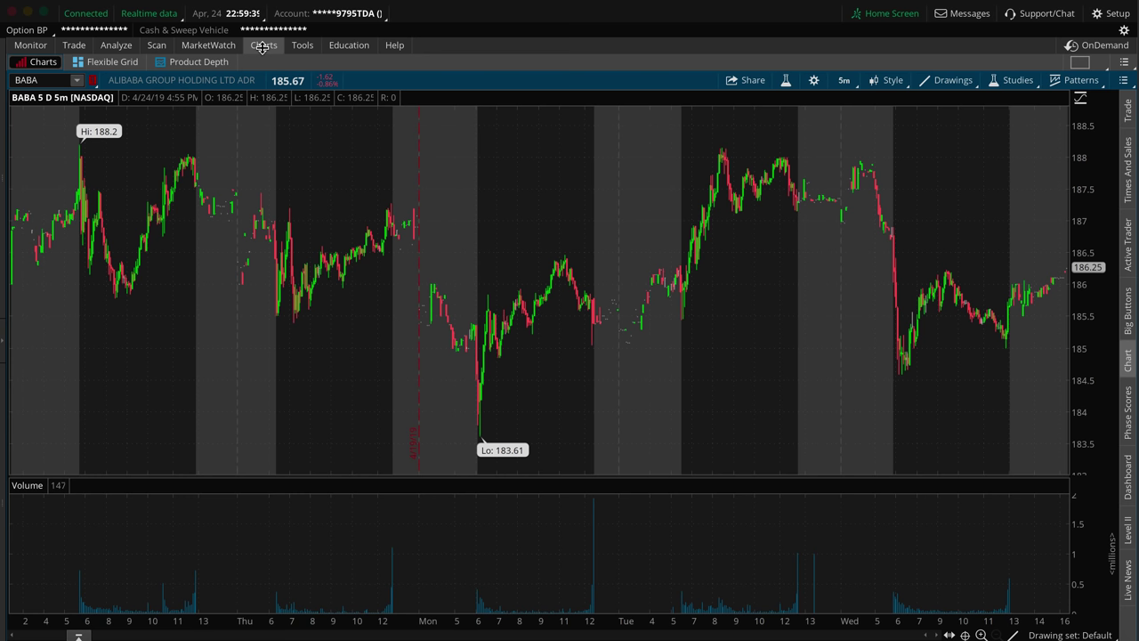
{"action": "left_click", "coordinate": [849, 81]}
{"action": "left_click", "coordinate": [800, 141]}
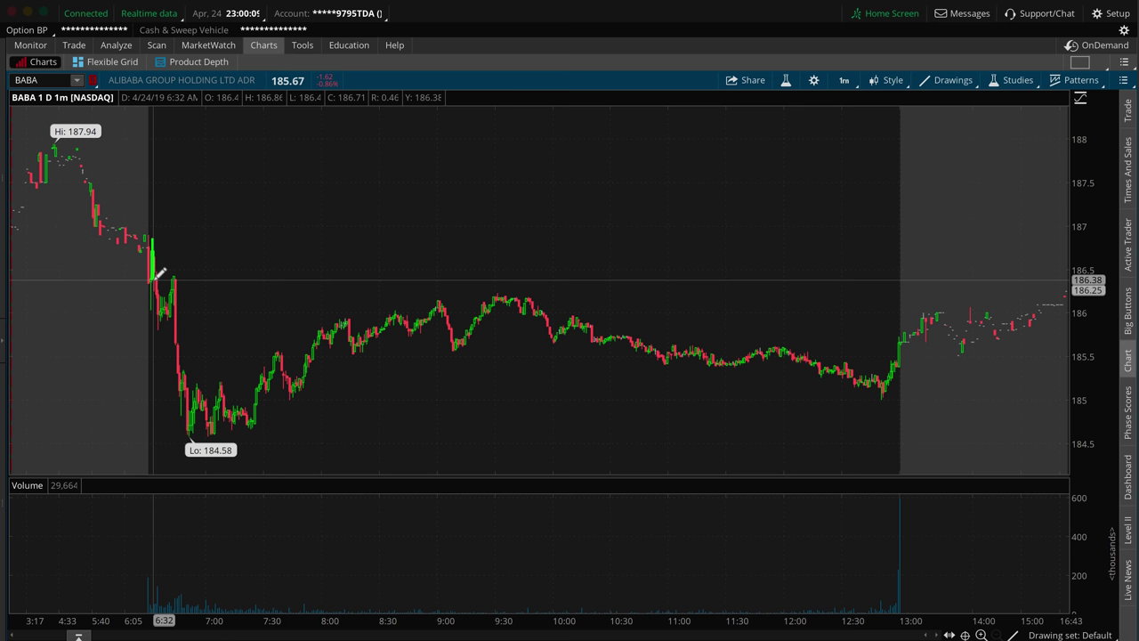
Step: Recheck the trade history fills, then zoom into the morning and start a line at the 6:33 bar
{"action": "left_click", "coordinate": [30, 44]}
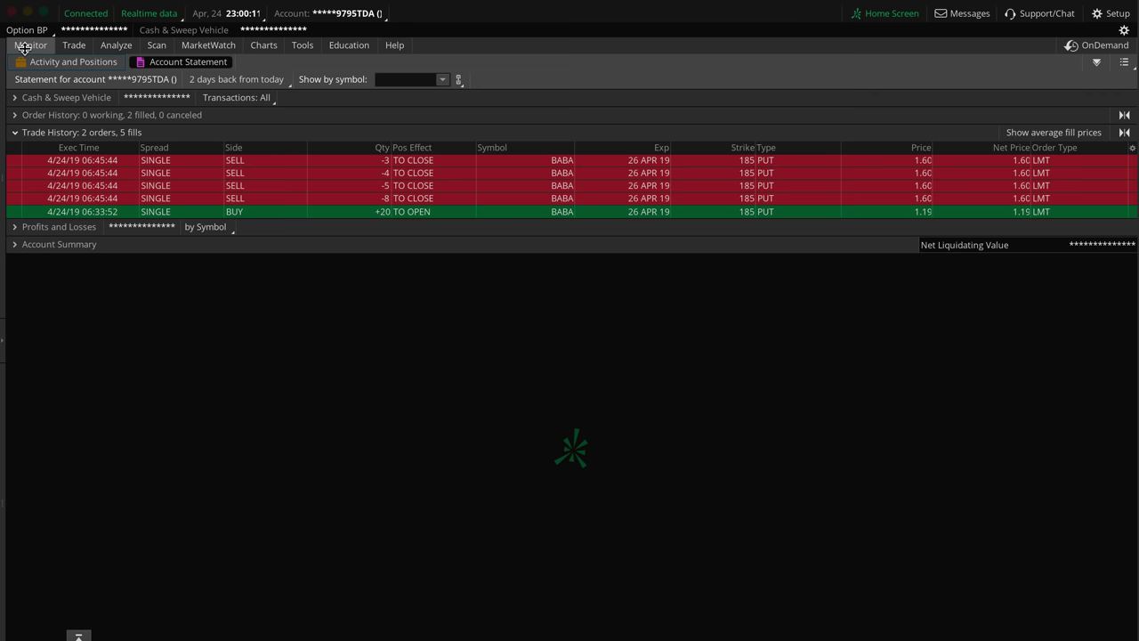
{"action": "left_click", "coordinate": [258, 44]}
{"action": "scroll", "coordinate": [284, 250], "scroll_direction": "up", "scroll_amount": 5}
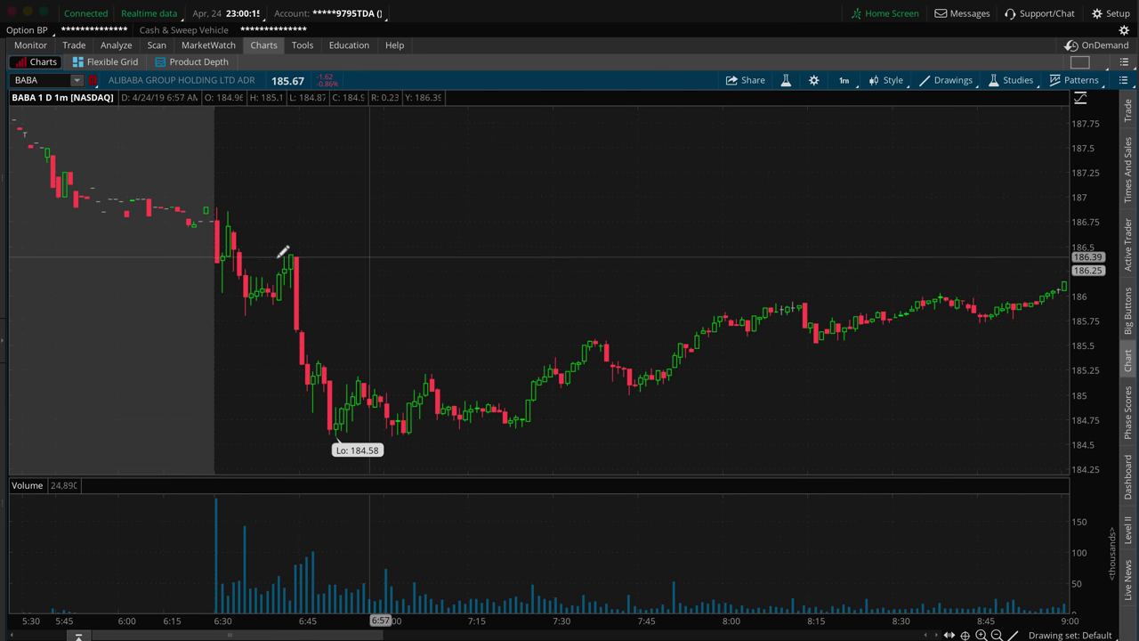
{"action": "left_click", "coordinate": [238, 227]}
Step: Finish the red 6:33 entry line, start marking the 6:44 exit, and check the exit fill time
{"action": "left_click", "coordinate": [323, 192]}
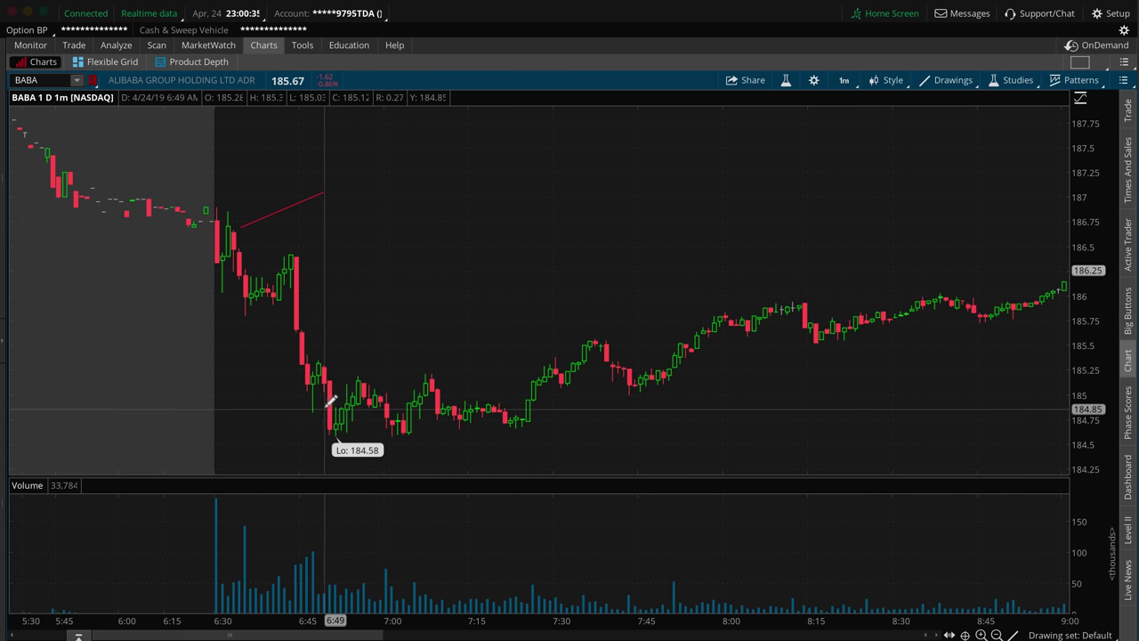
{"action": "left_click", "coordinate": [298, 364]}
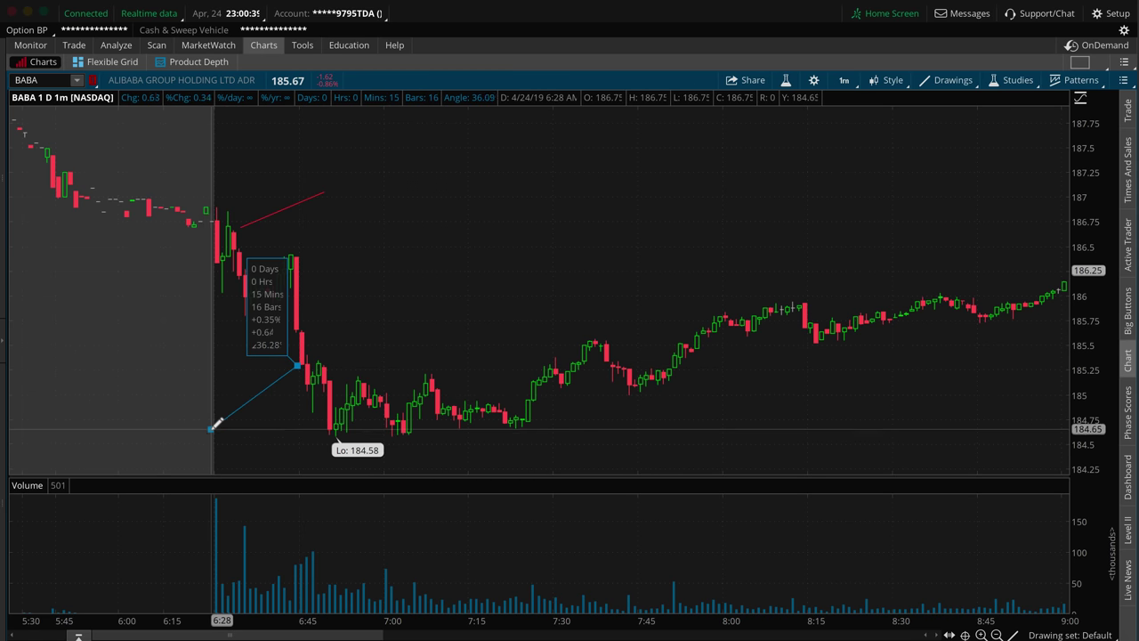
{"action": "left_click", "coordinate": [36, 44]}
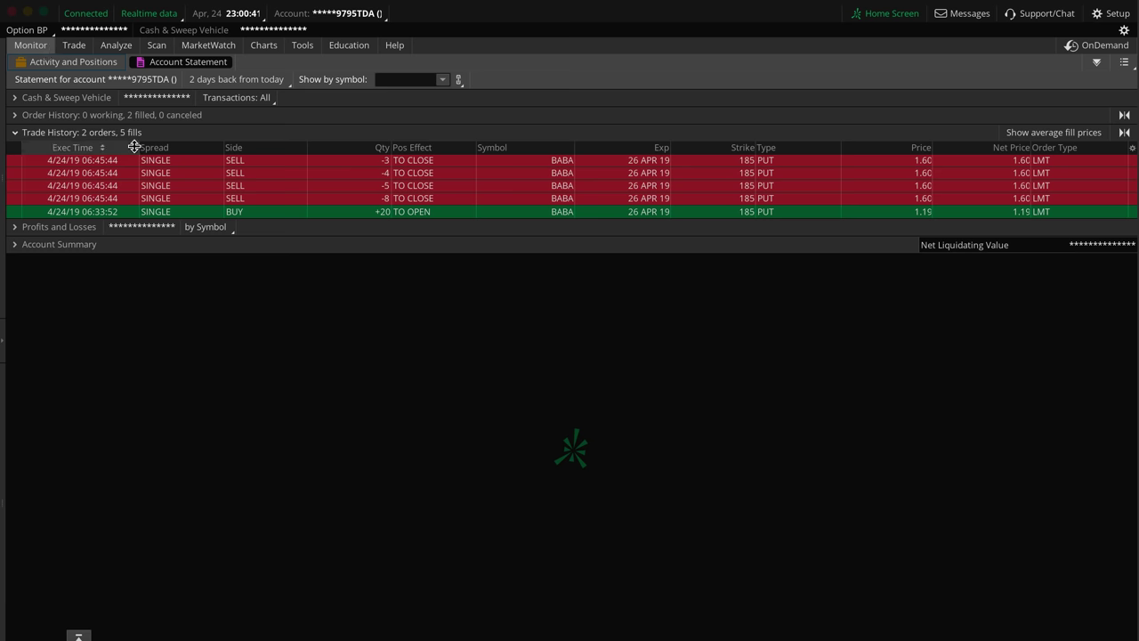
Step: Back on the BABA 1-minute chart, zoom out to the whole trading day and glance at the option chain
{"action": "left_click", "coordinate": [264, 44]}
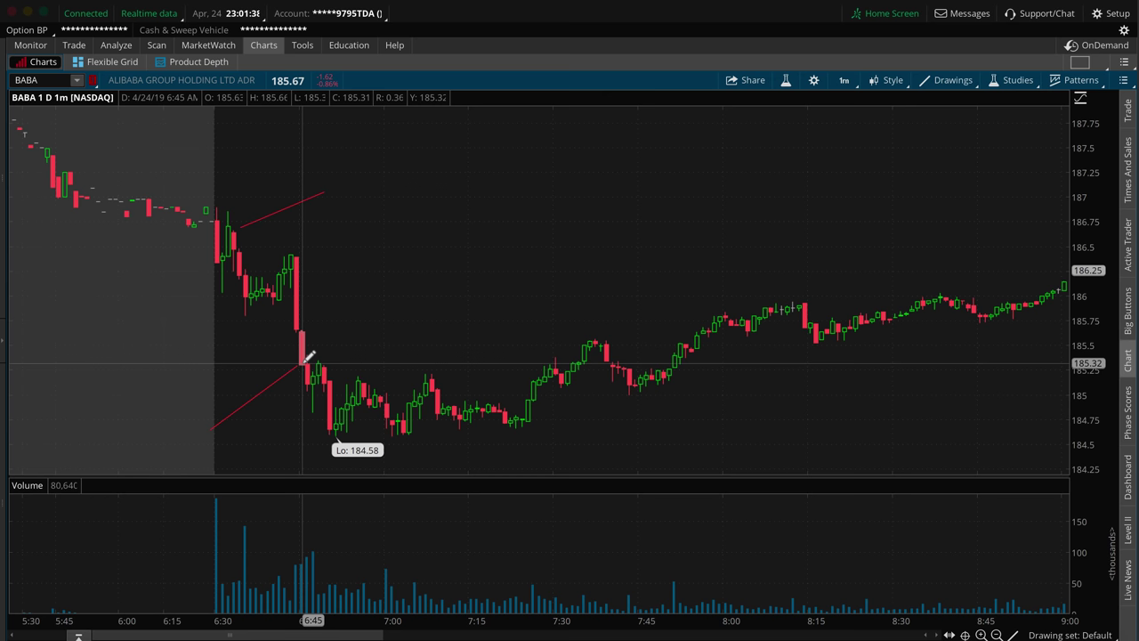
{"action": "left_click", "coordinate": [994, 635]}
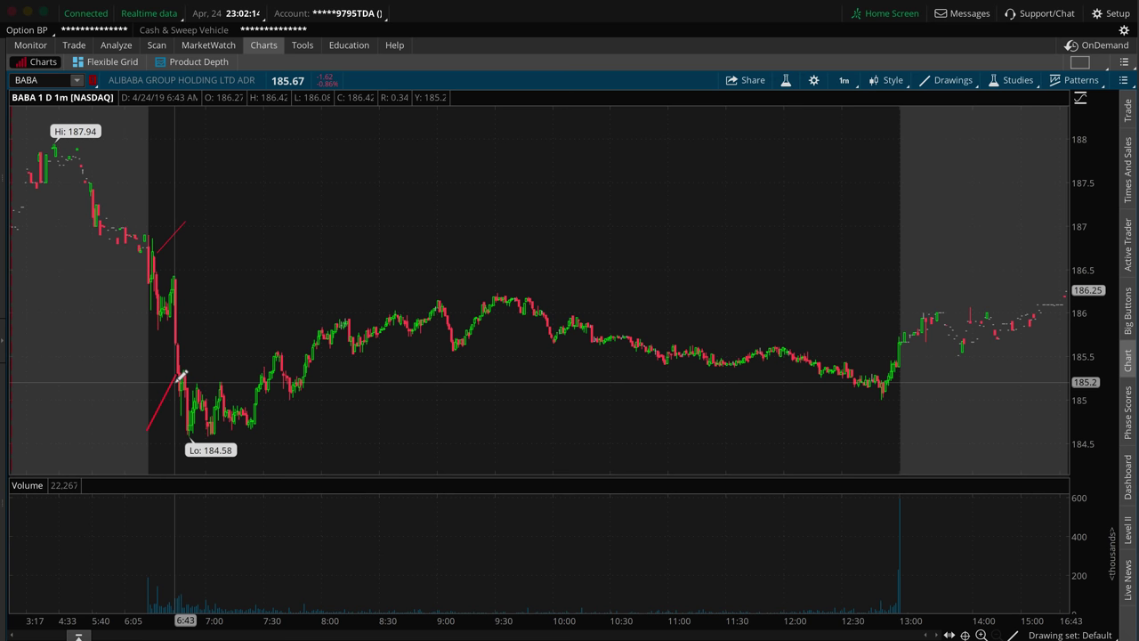
{"action": "left_click", "coordinate": [73, 44]}
{"action": "left_click", "coordinate": [260, 45]}
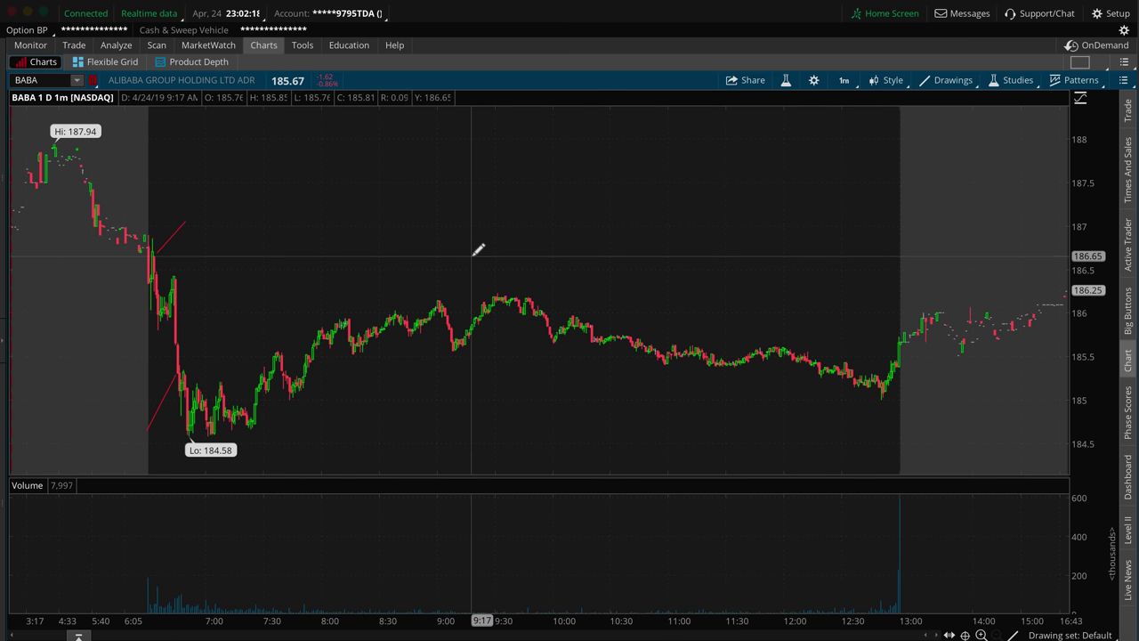